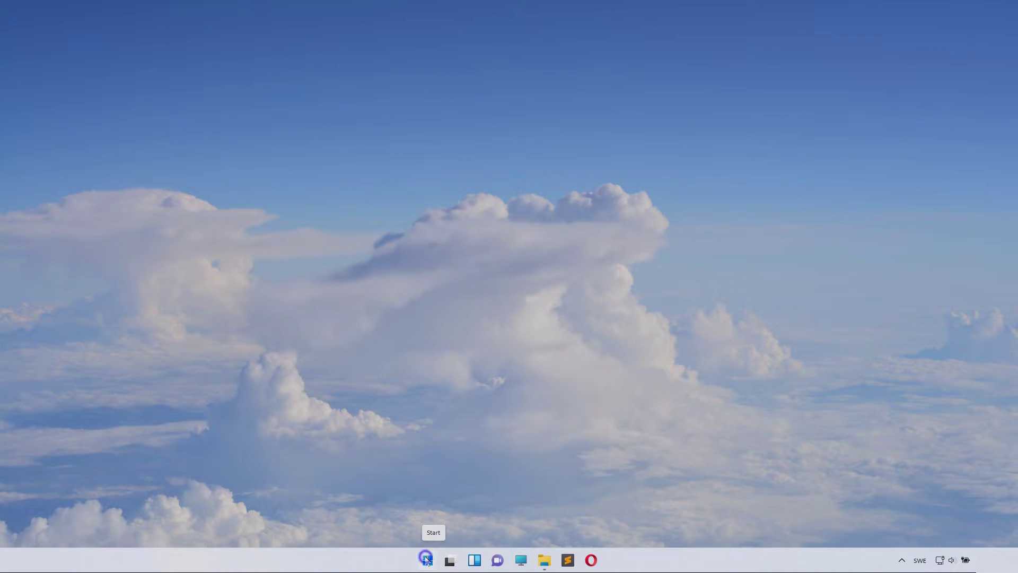
- Open Settings > System > Display and go to Graphics under Related settings
{"action": "right_click", "coordinate": [428, 561]}
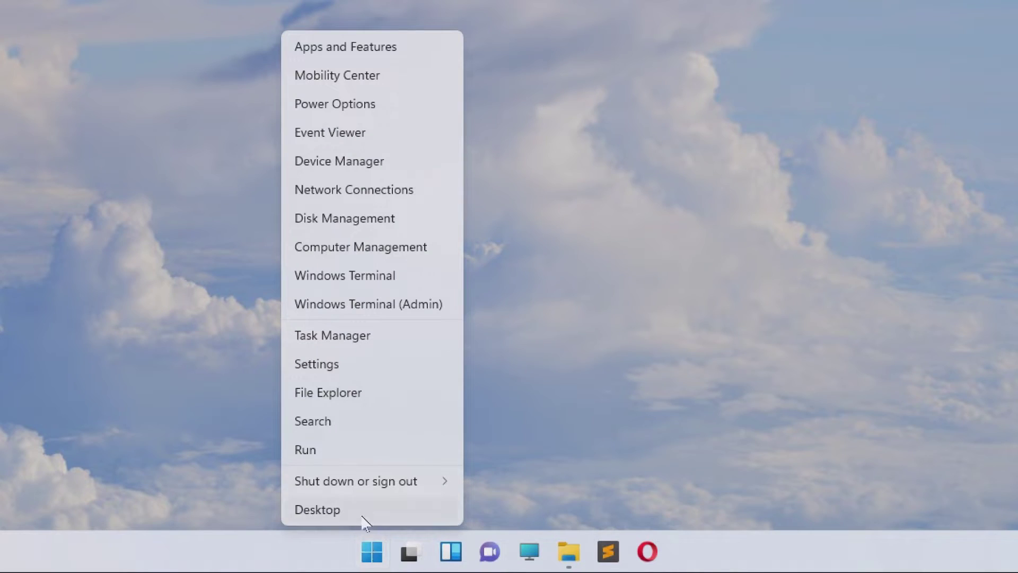
{"action": "left_click", "coordinate": [355, 364]}
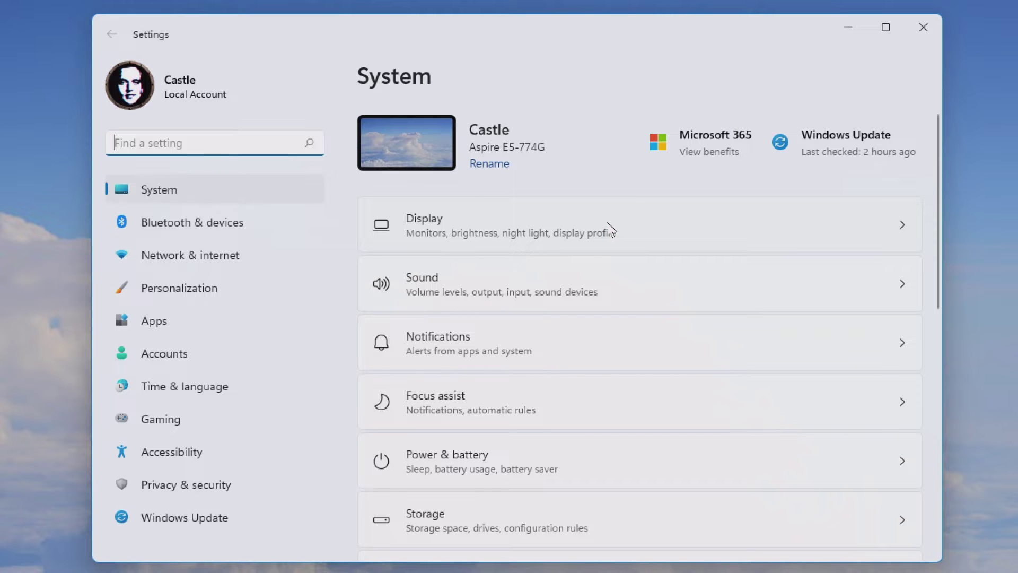
{"action": "left_click", "coordinate": [608, 223]}
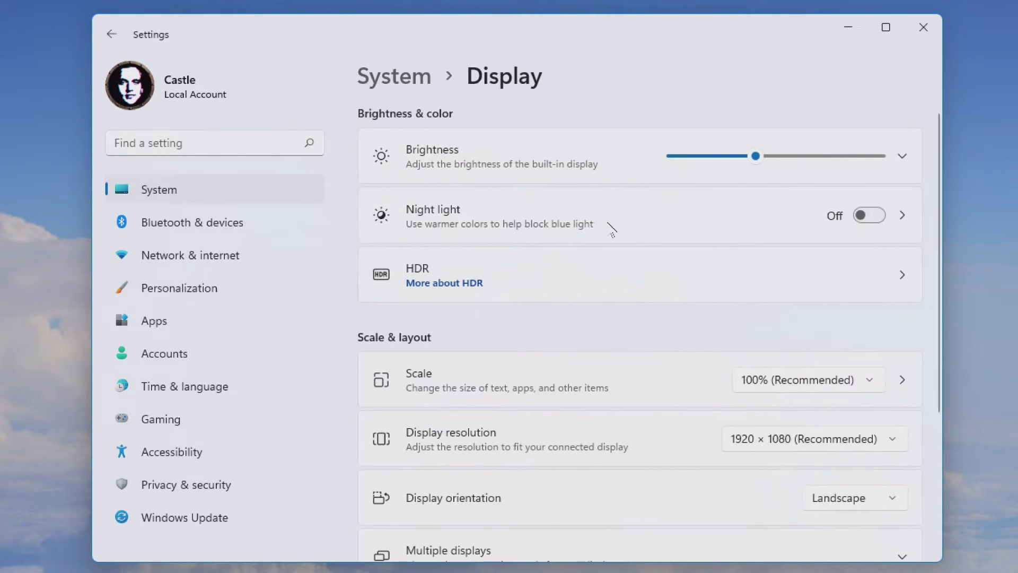
{"action": "scroll", "coordinate": [535, 411], "scroll_direction": "down", "scroll_amount": 5}
{"action": "scroll", "coordinate": [536, 411], "scroll_direction": "up", "scroll_amount": 1}
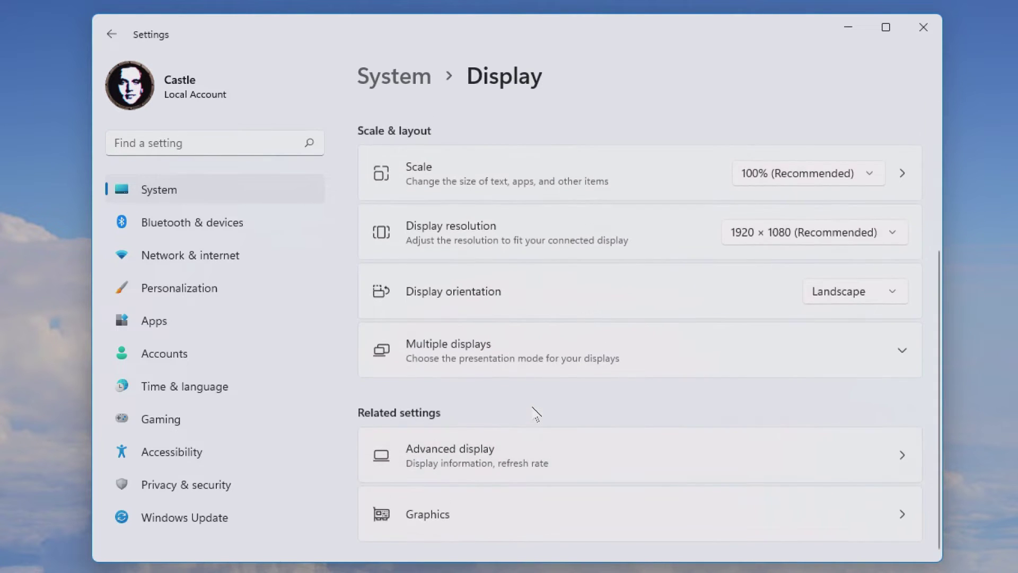
{"action": "left_click", "coordinate": [541, 527]}
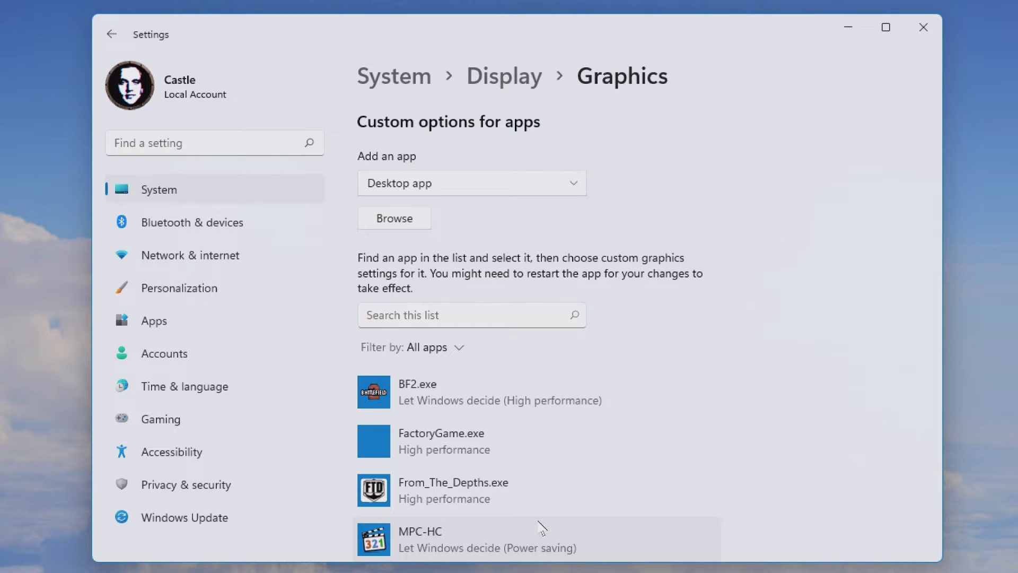
- Set Plants vs. Zombies' graphics preference to High performance (NVIDIA GeForce GTX 950M) and save it
{"action": "scroll", "coordinate": [619, 398], "scroll_direction": "down", "scroll_amount": 7}
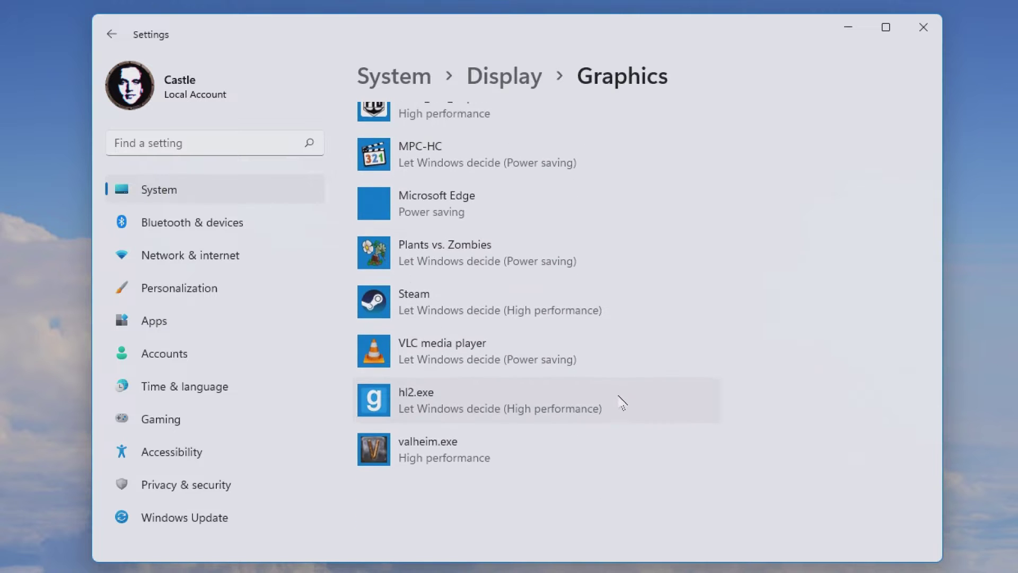
{"action": "scroll", "coordinate": [621, 401], "scroll_direction": "up", "scroll_amount": 5}
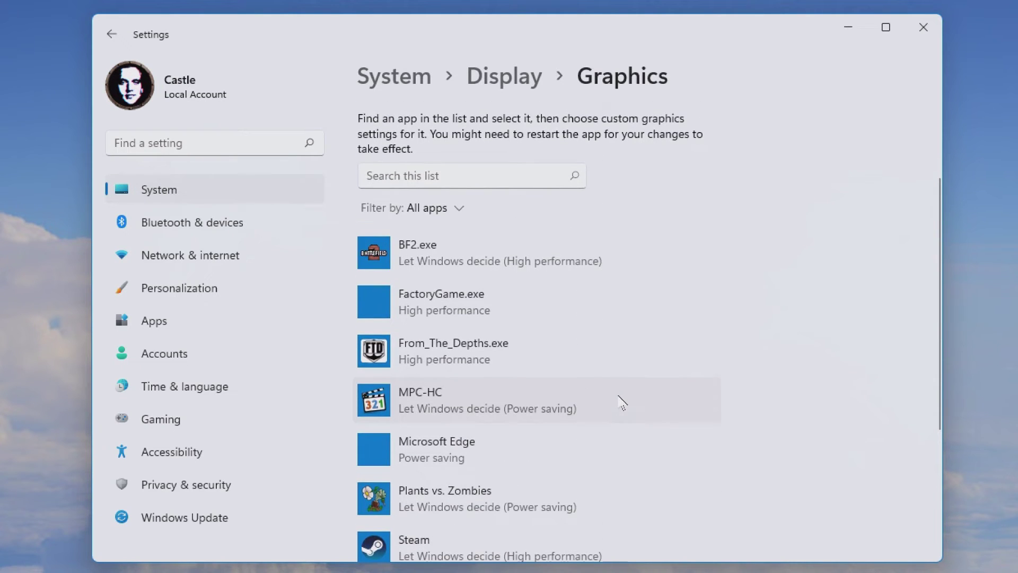
{"action": "scroll", "coordinate": [622, 402], "scroll_direction": "down", "scroll_amount": 2}
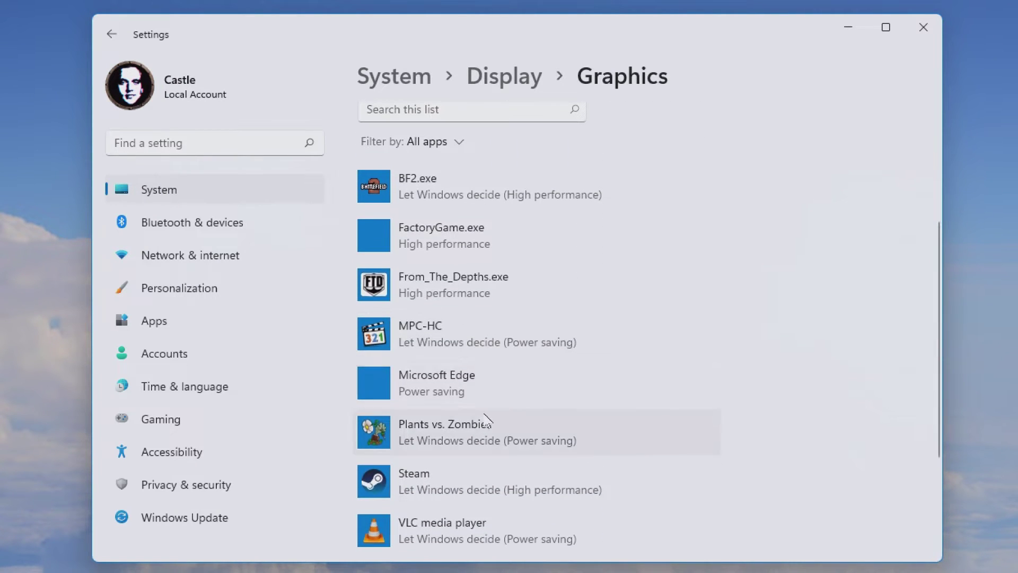
{"action": "left_click", "coordinate": [472, 422]}
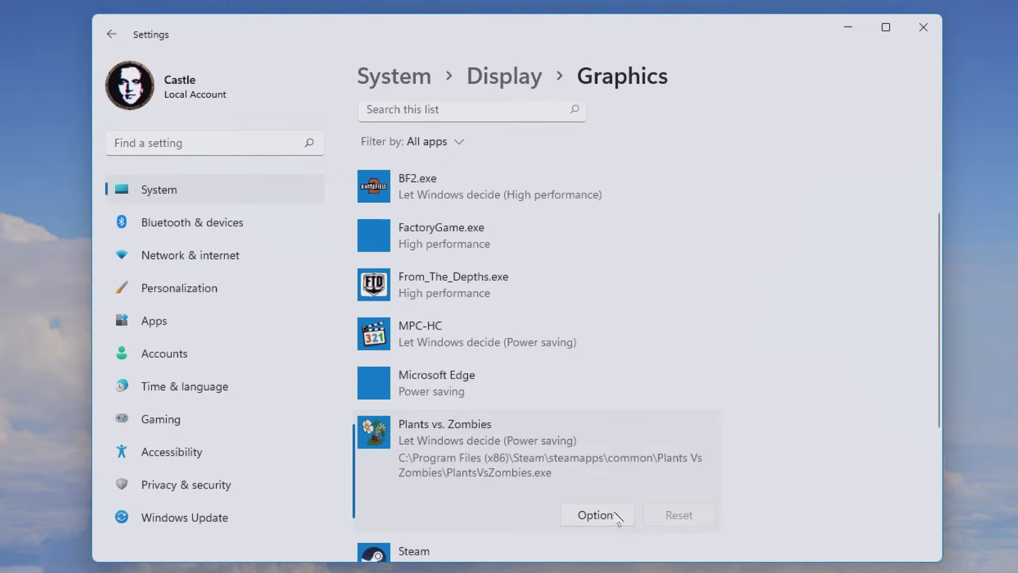
{"action": "left_click", "coordinate": [616, 517]}
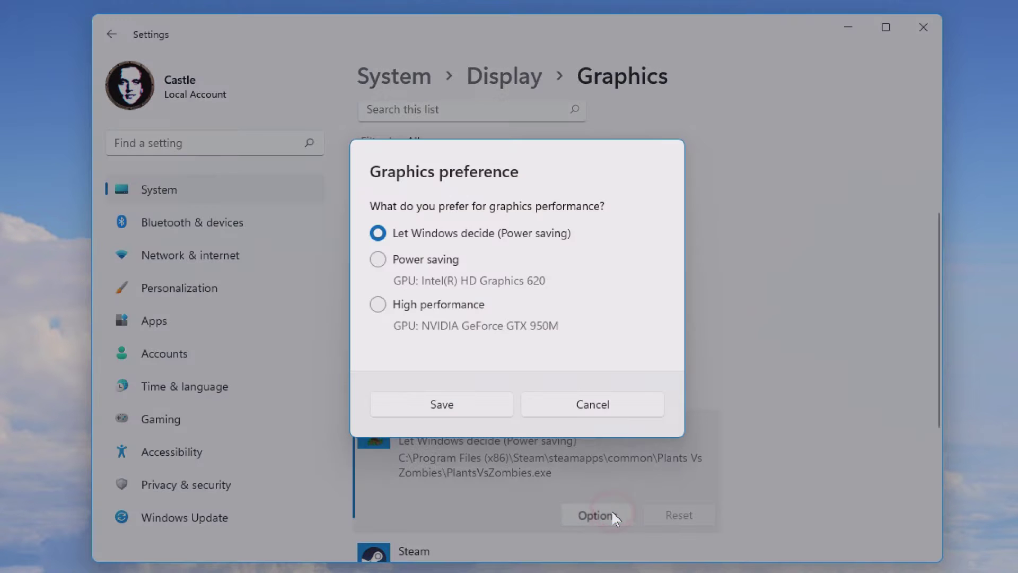
{"action": "left_click", "coordinate": [378, 303]}
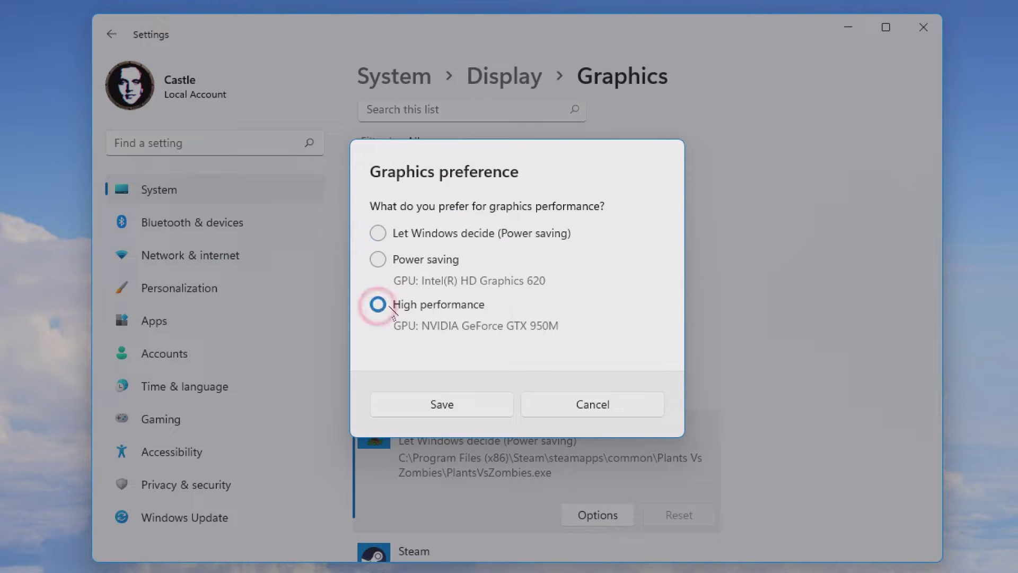
{"action": "left_click", "coordinate": [474, 407]}
{"action": "scroll", "coordinate": [646, 389], "scroll_direction": "up", "scroll_amount": 4}
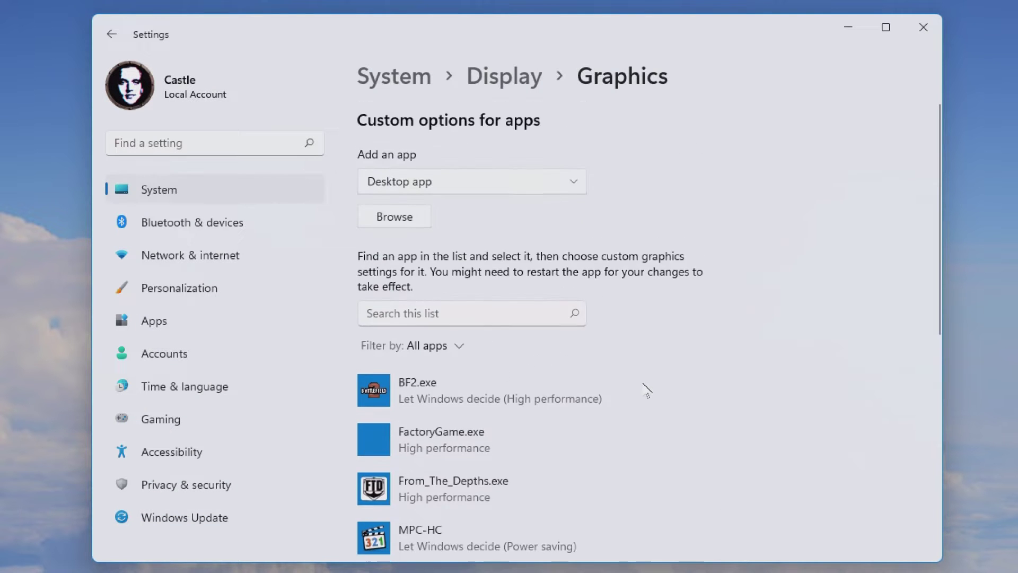
{"action": "left_click", "coordinate": [416, 181]}
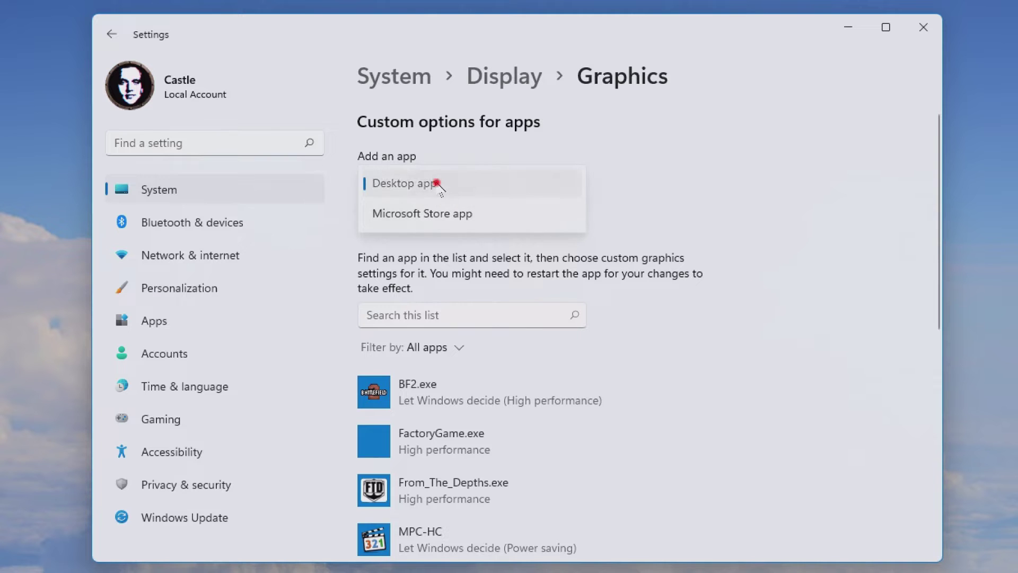
- Add hl2.exe from steamapps\common\GarrysMod as a desktop app to the graphics list
{"action": "left_click", "coordinate": [438, 184]}
{"action": "left_click", "coordinate": [410, 225]}
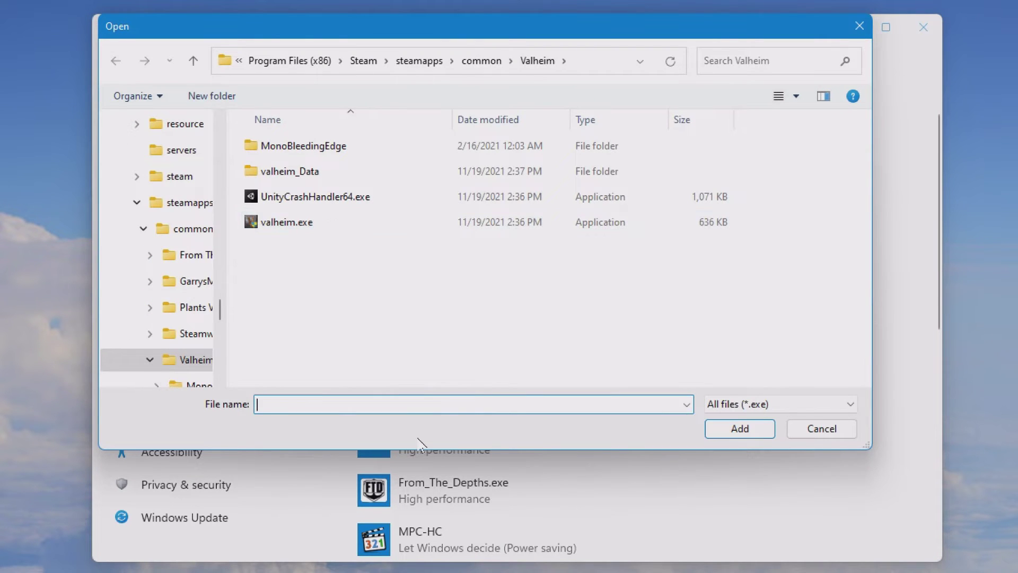
{"action": "left_click", "coordinate": [387, 60]}
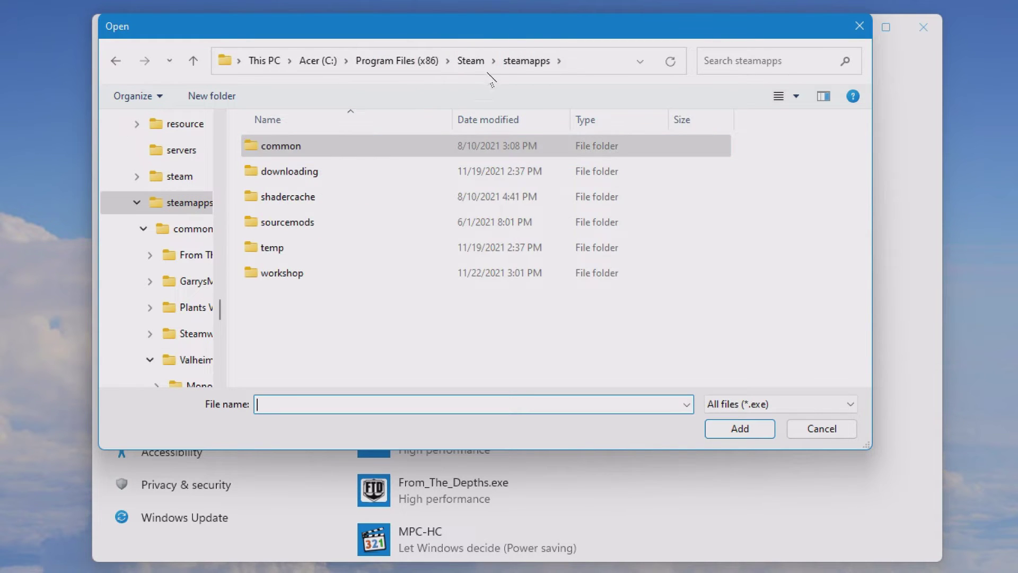
{"action": "left_click", "coordinate": [287, 153]}
{"action": "double_click", "coordinate": [299, 149]}
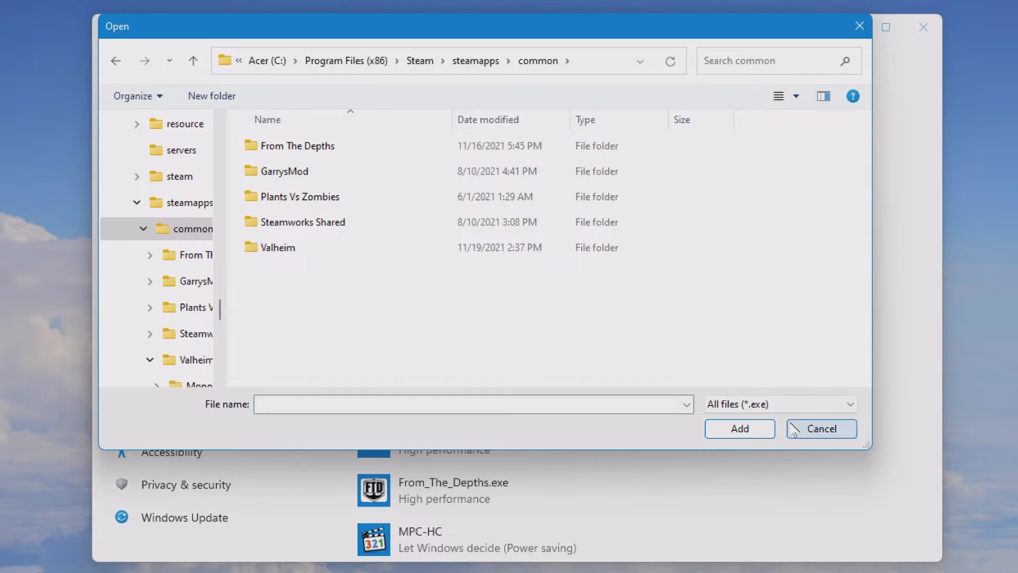
{"action": "double_click", "coordinate": [318, 170]}
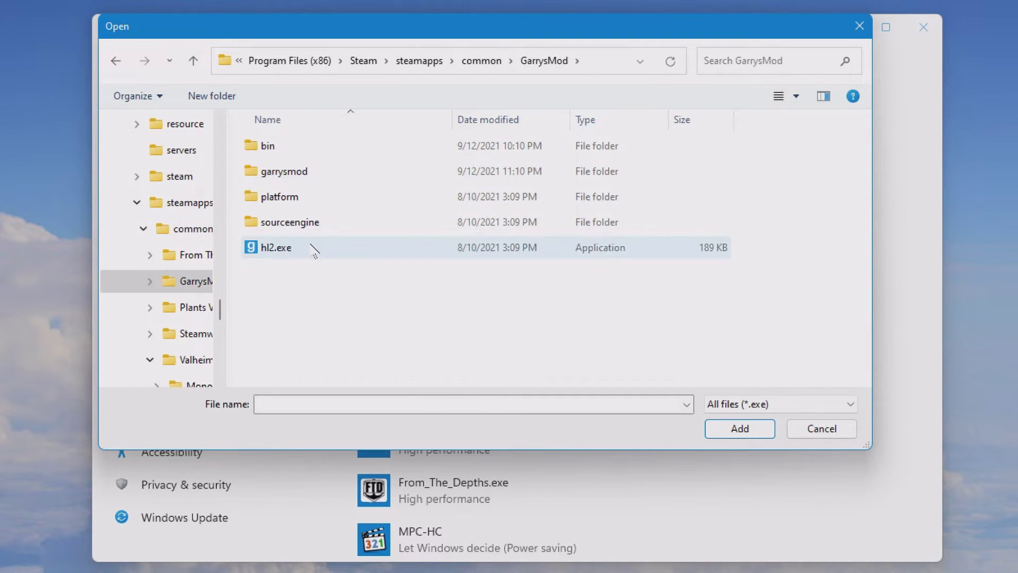
{"action": "left_click", "coordinate": [314, 248]}
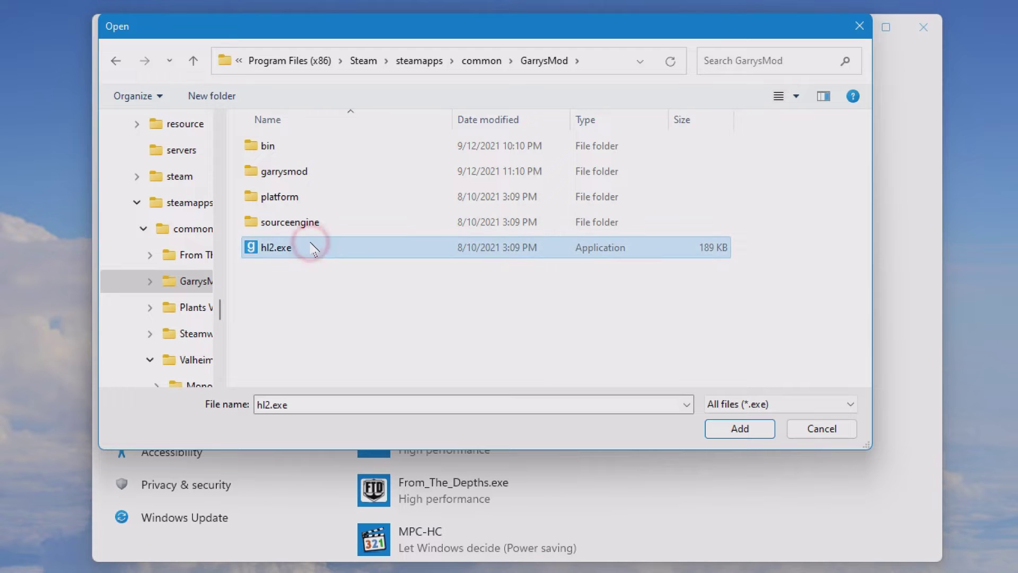
{"action": "left_click", "coordinate": [741, 438]}
{"action": "scroll", "coordinate": [613, 459], "scroll_direction": "down", "scroll_amount": 8}
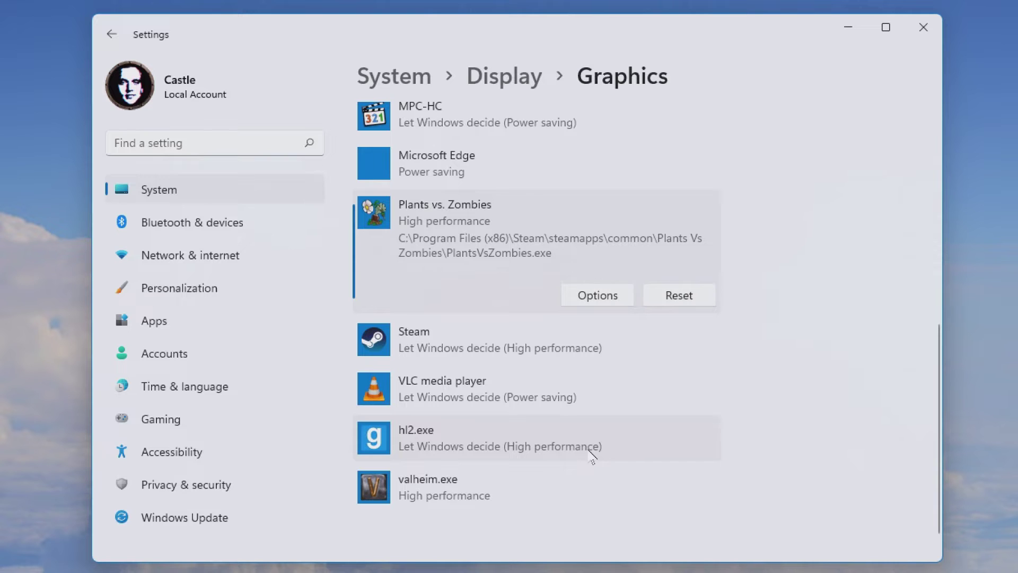
- Switch hl2.exe's graphics preference to High performance on the GTX 950M and save it
{"action": "left_click", "coordinate": [481, 447]}
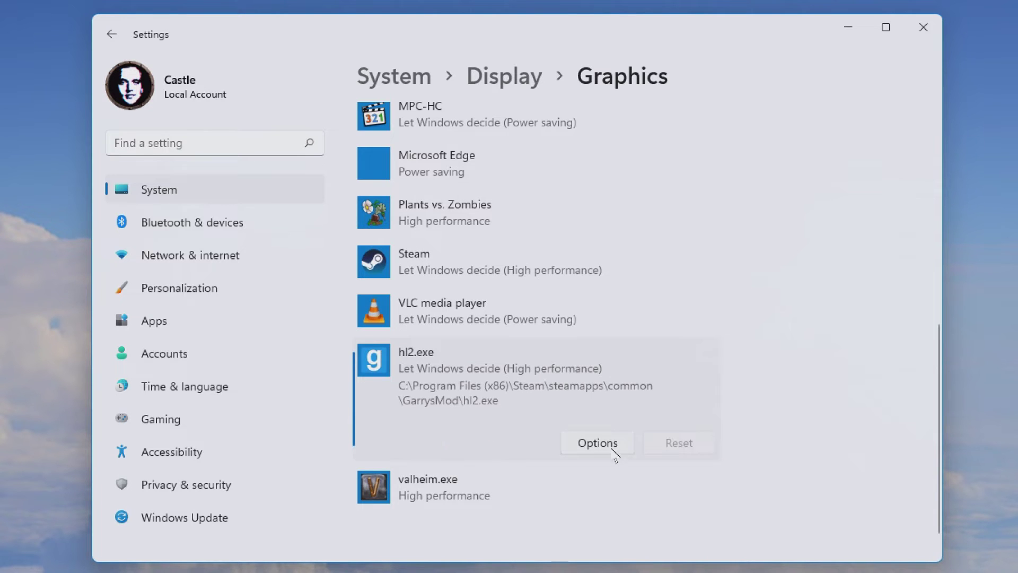
{"action": "left_click", "coordinate": [597, 443]}
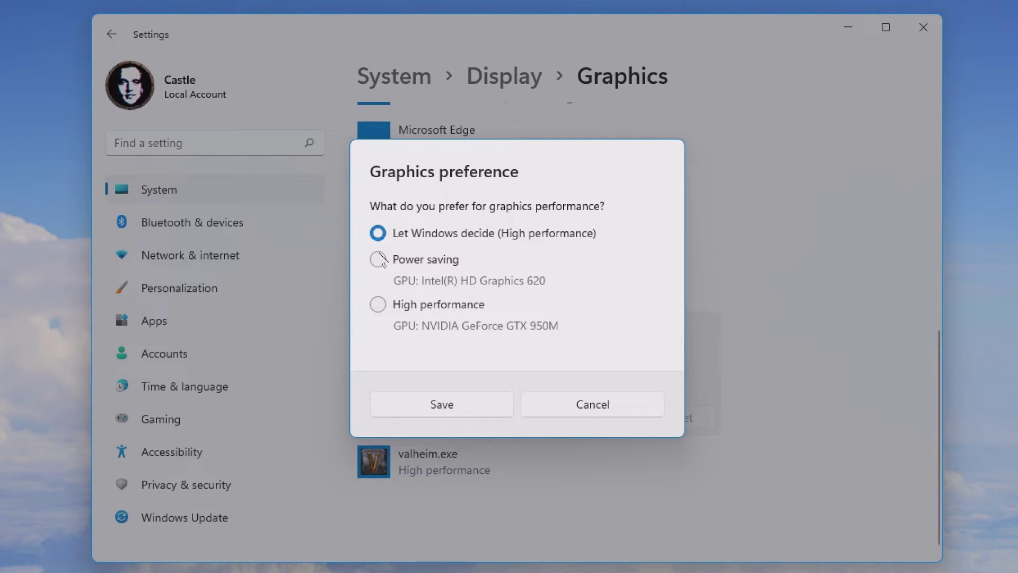
{"action": "left_click", "coordinate": [378, 305]}
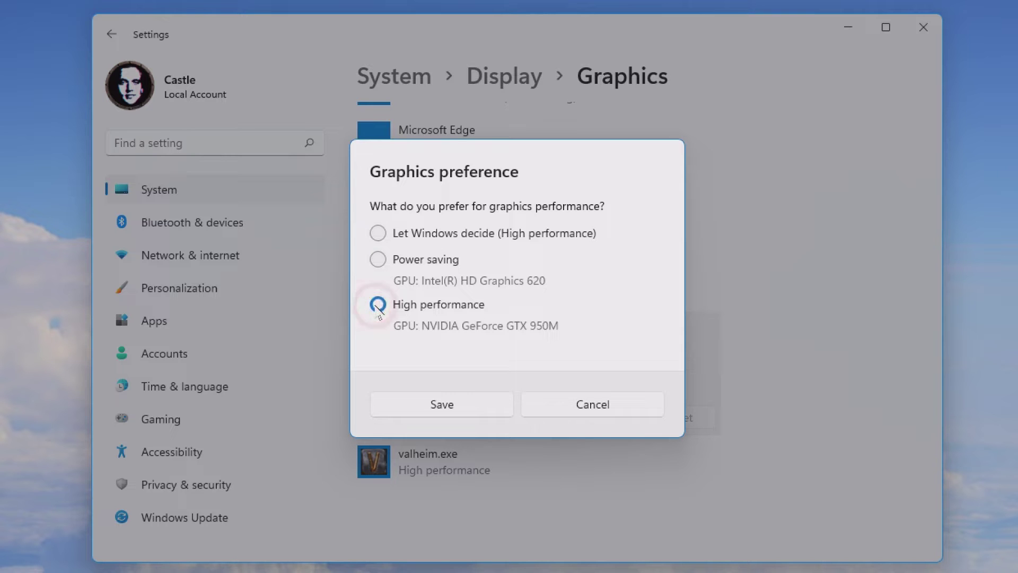
{"action": "left_click", "coordinate": [473, 409]}
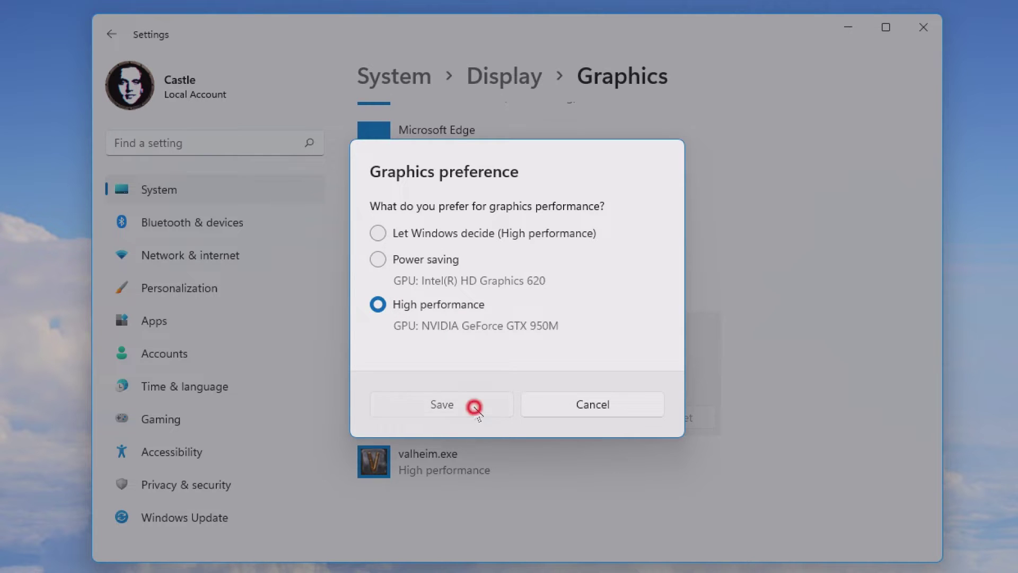
{"action": "scroll", "coordinate": [477, 413], "scroll_direction": "up", "scroll_amount": 10}
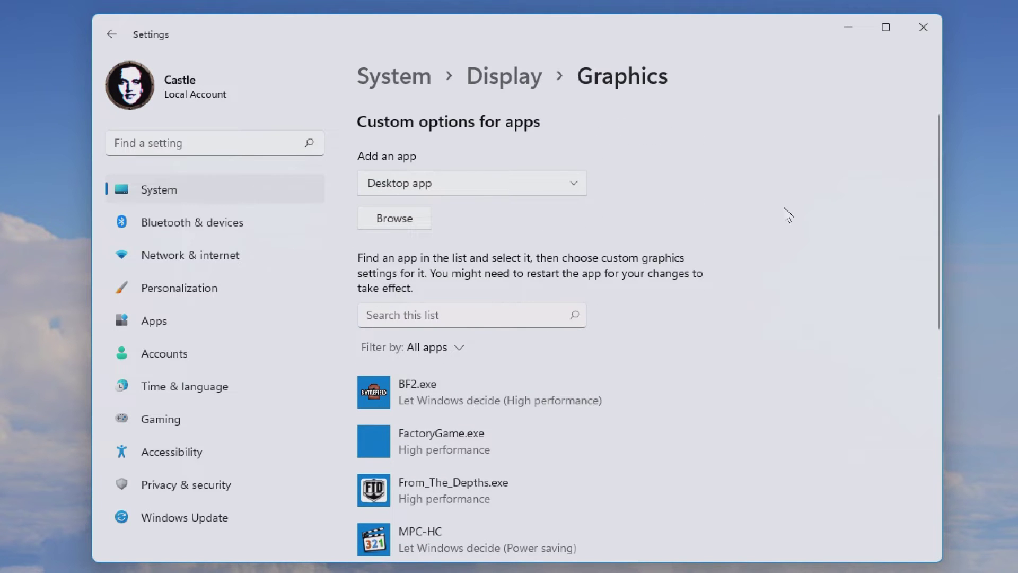
- Close Settings and launch NVIDIA Control Panel from the notification area
{"action": "left_click", "coordinate": [926, 23]}
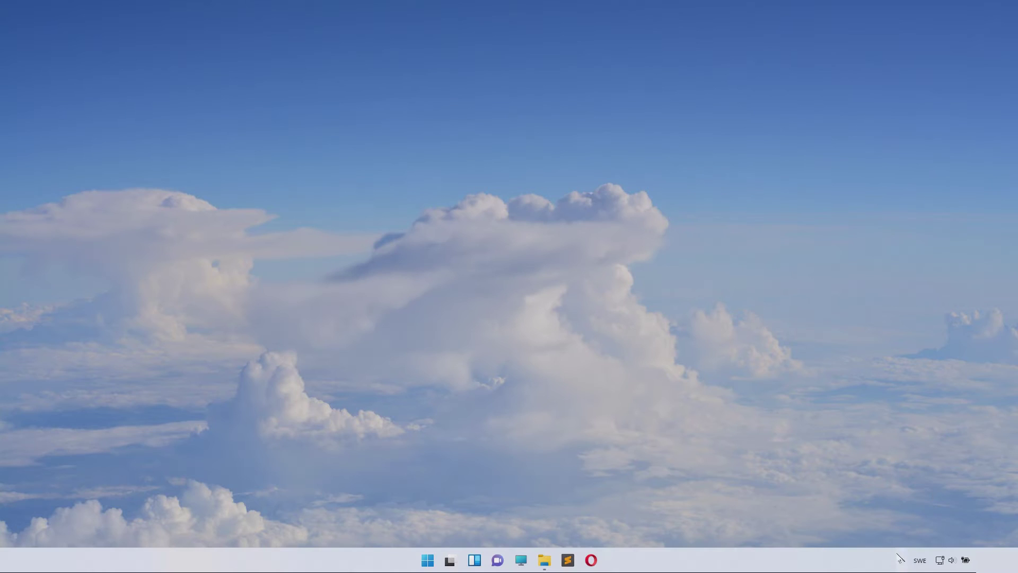
{"action": "left_click", "coordinate": [901, 555]}
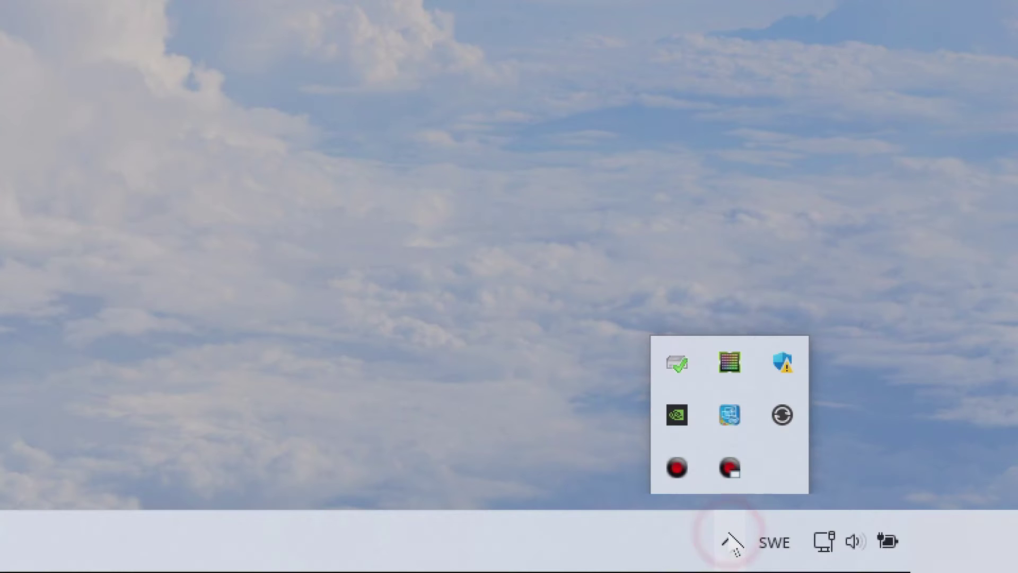
{"action": "left_click", "coordinate": [673, 418]}
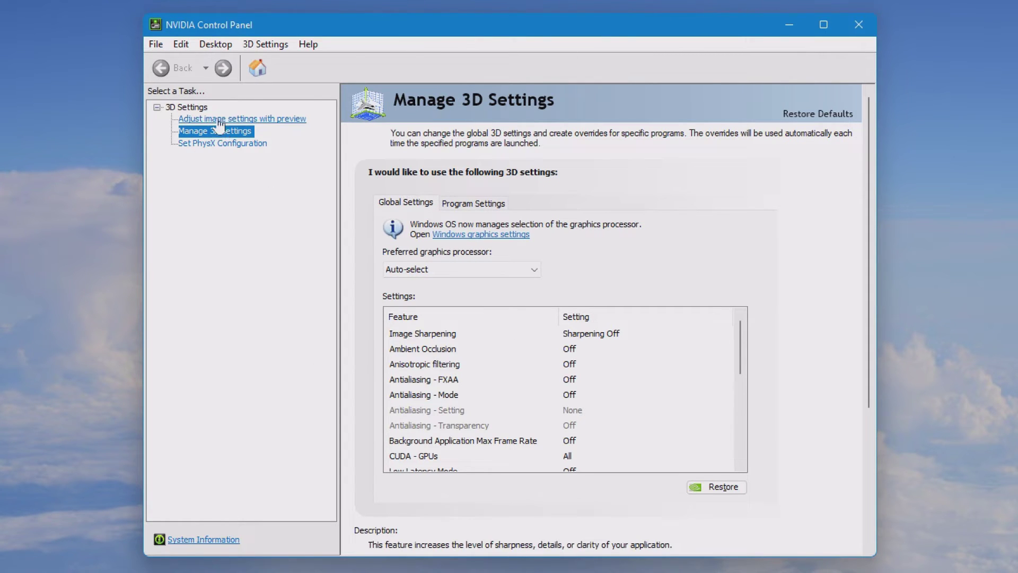
- In Manage 3D settings, set the global preferred processor to High-performance NVIDIA processor and apply
{"action": "left_click", "coordinate": [185, 107]}
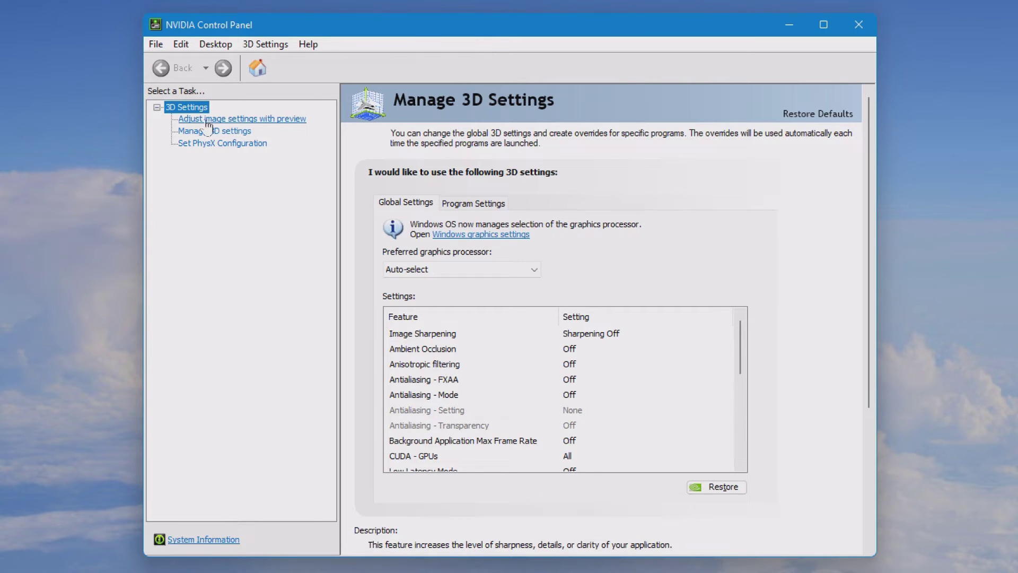
{"action": "left_click", "coordinate": [157, 107]}
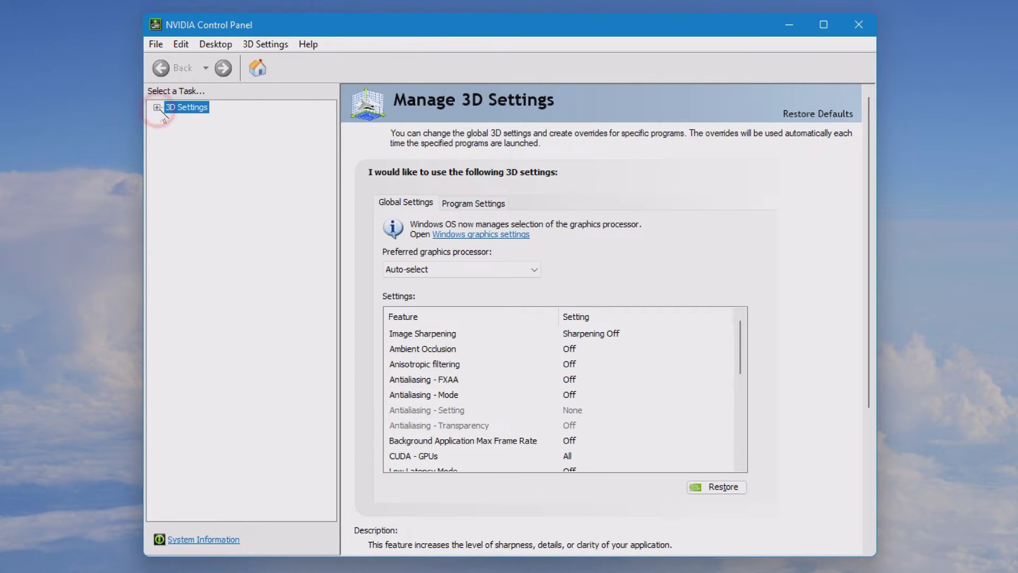
{"action": "double_click", "coordinate": [203, 108]}
{"action": "left_click", "coordinate": [211, 119]}
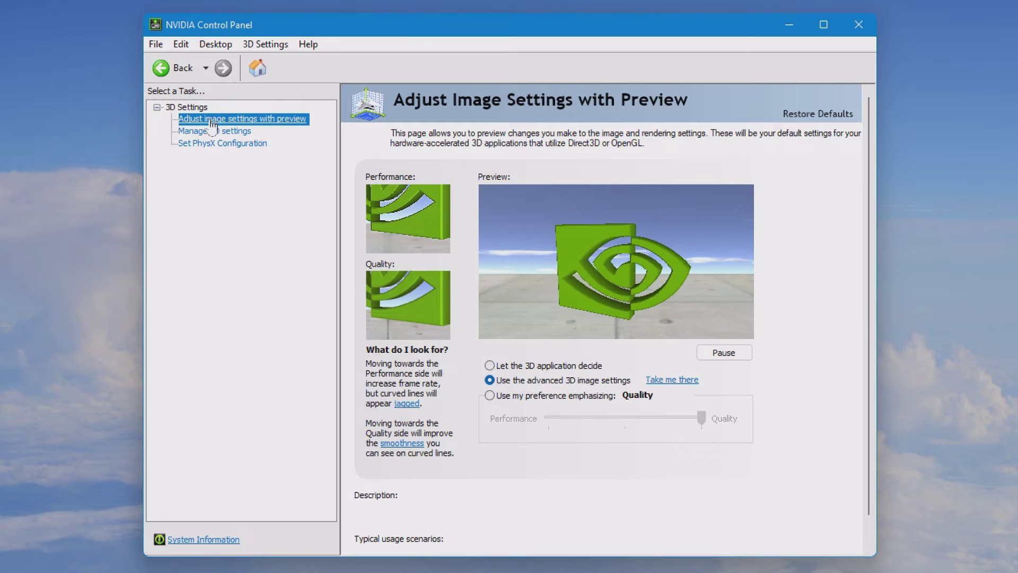
{"action": "left_click", "coordinate": [212, 131]}
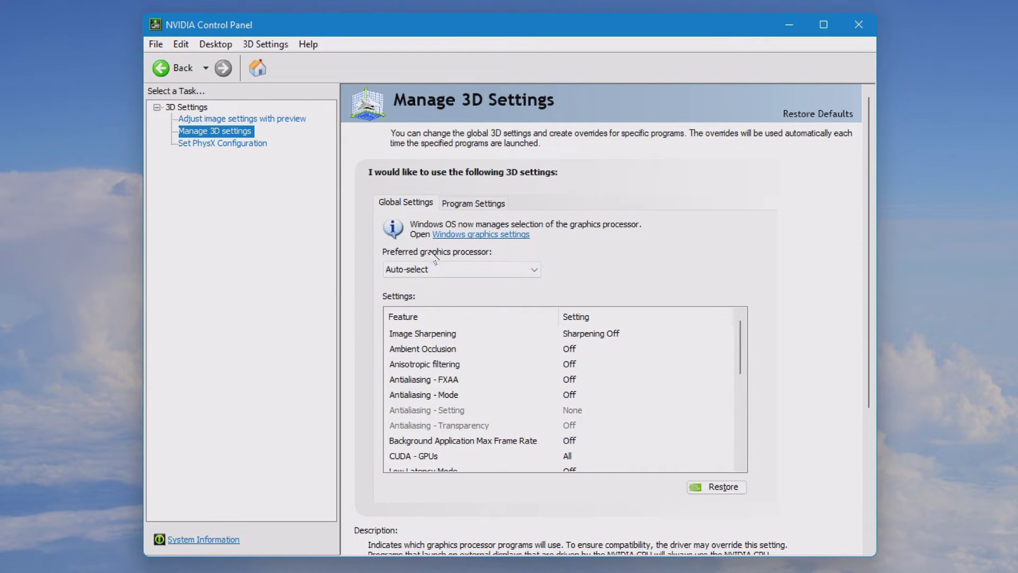
{"action": "left_click", "coordinate": [512, 269]}
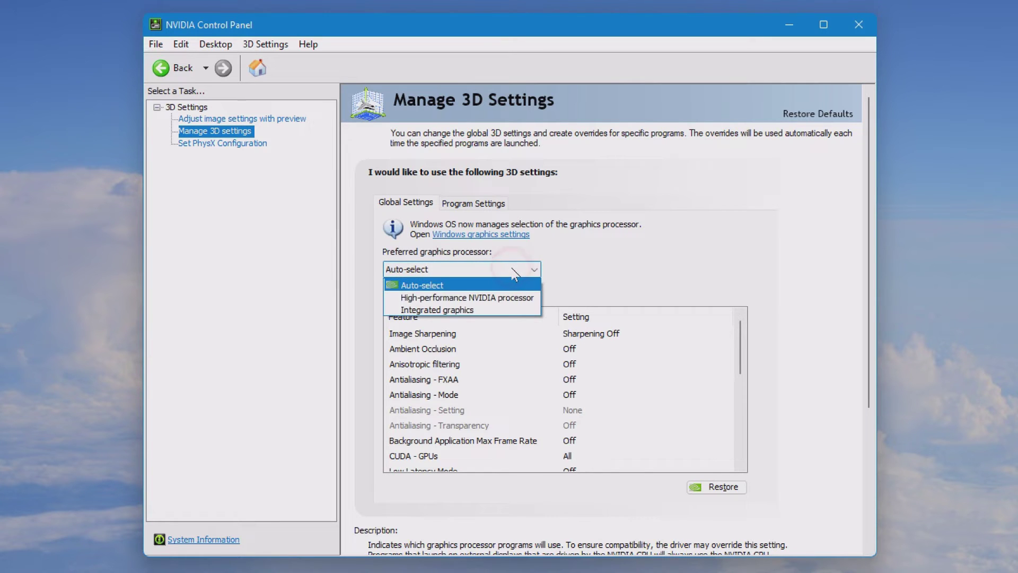
{"action": "left_click", "coordinate": [490, 298]}
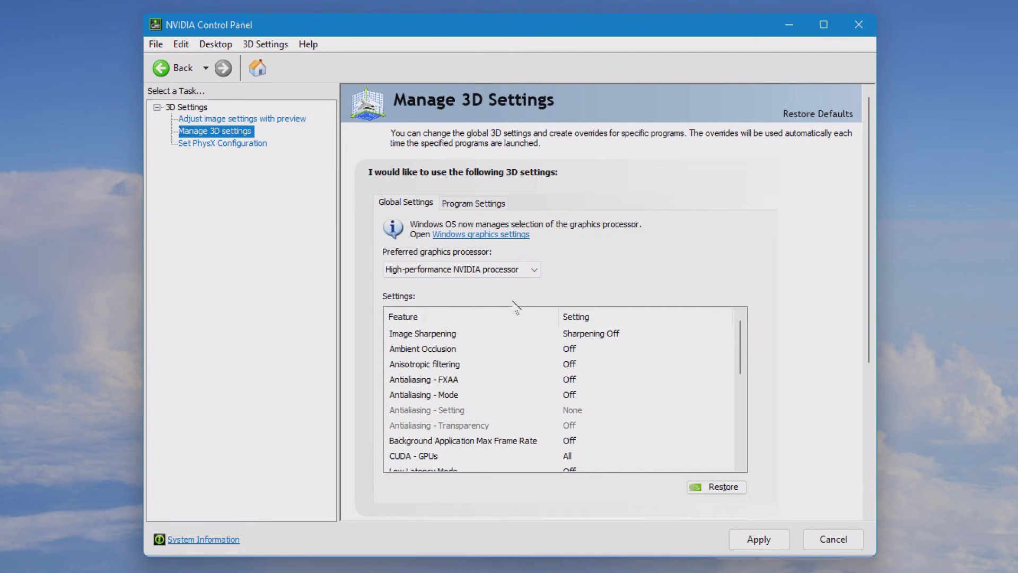
{"action": "left_click", "coordinate": [759, 531]}
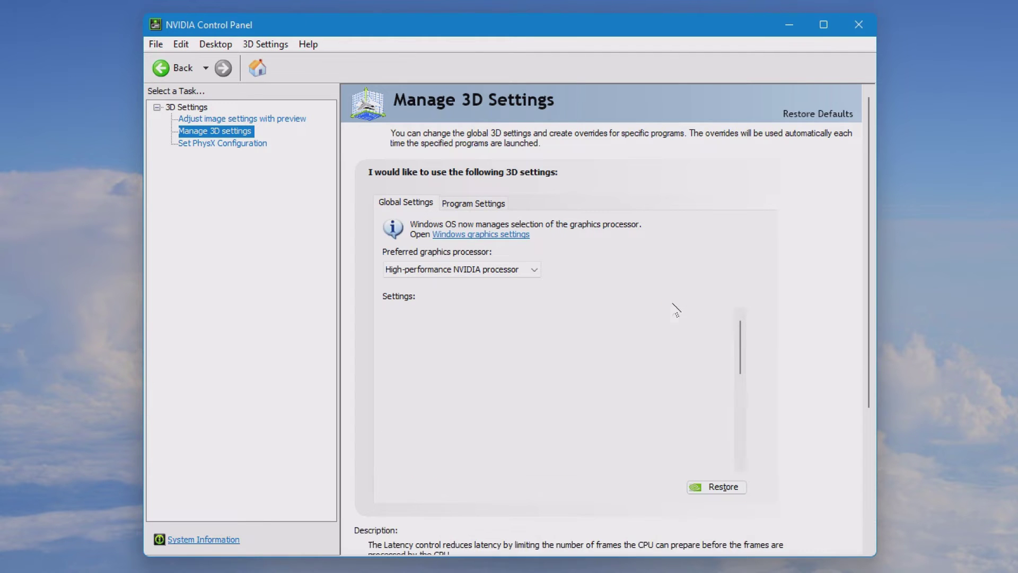
- Choose NVIDIA GeForce GTX 950M as the PhysX processor and apply the change
{"action": "left_click", "coordinate": [224, 143]}
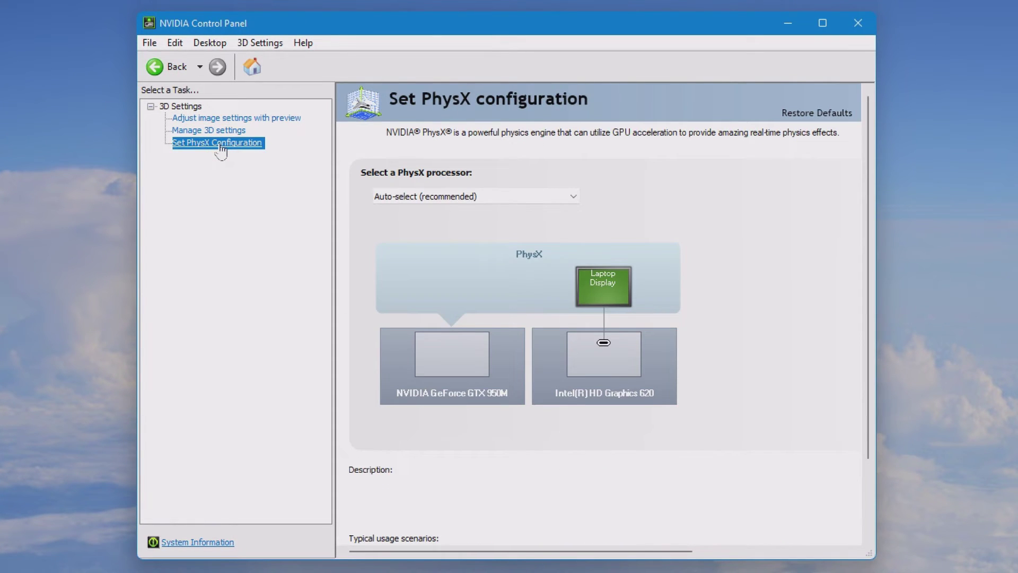
{"action": "left_click", "coordinate": [488, 196]}
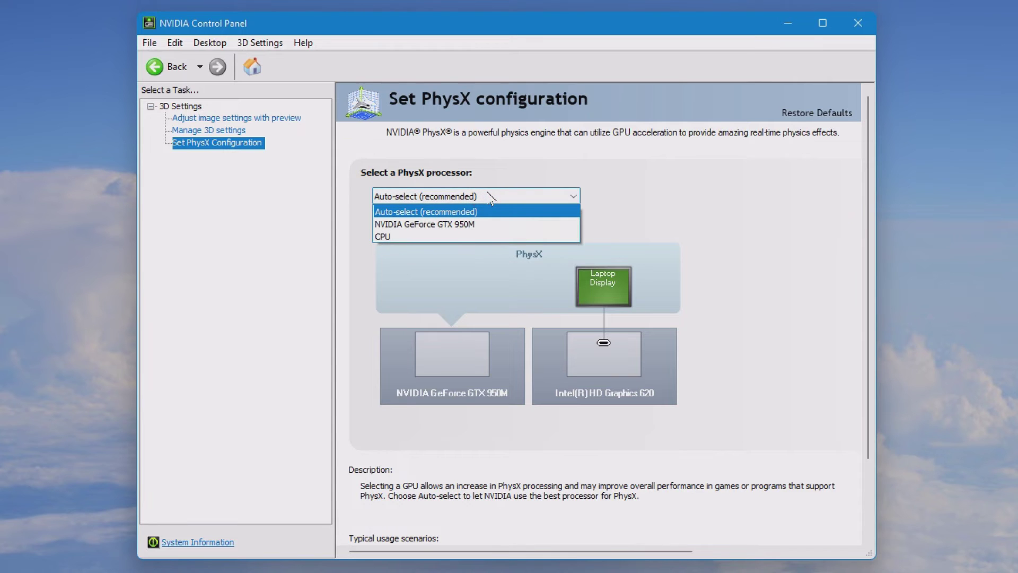
{"action": "left_click", "coordinate": [434, 227]}
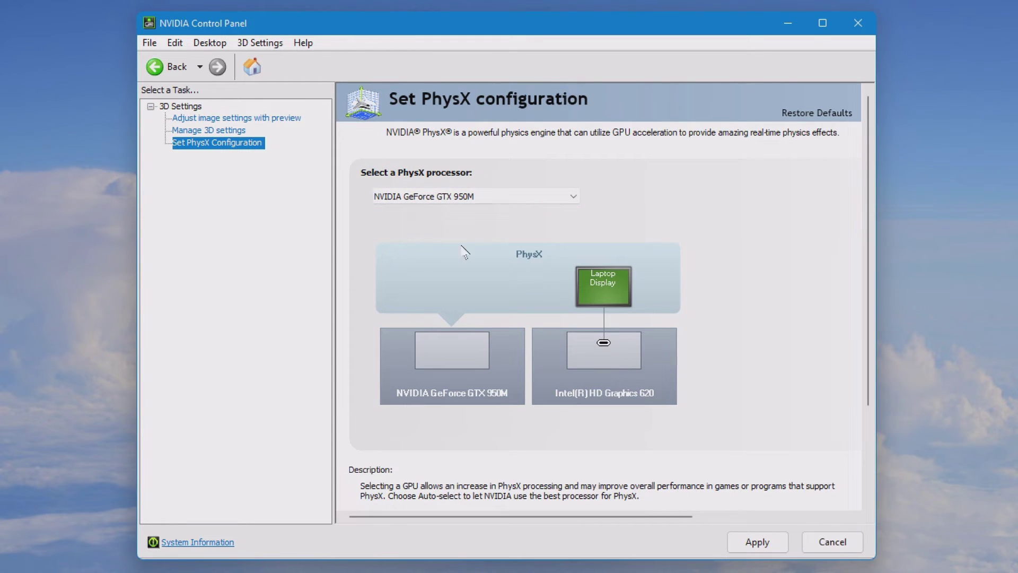
{"action": "left_click", "coordinate": [763, 542]}
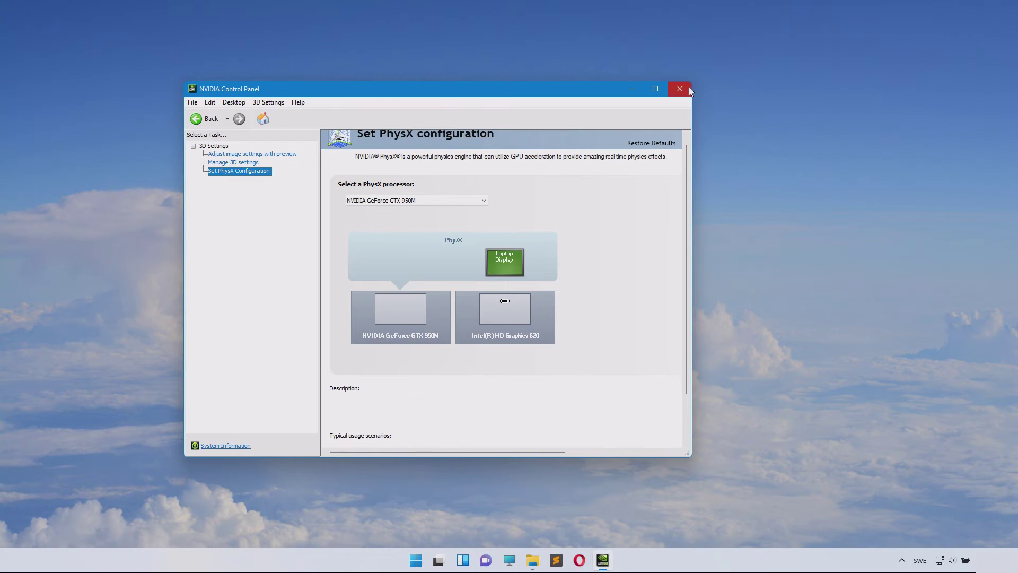
- Open Device Manager and confirm the GTX 950M driver is version 30.0.14.7212 (9/13/2021)
{"action": "left_click", "coordinate": [858, 23]}
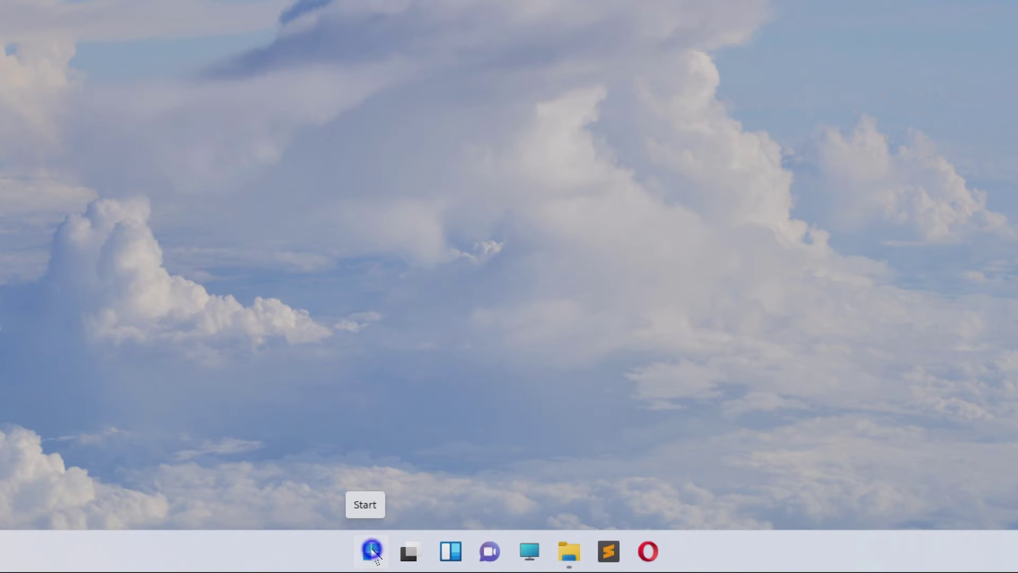
{"action": "right_click", "coordinate": [374, 553]}
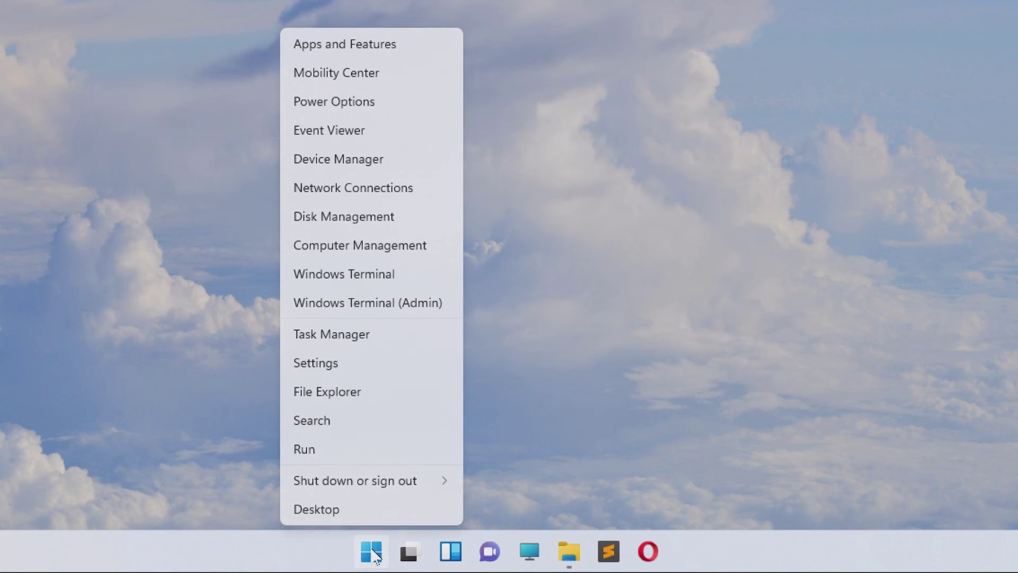
{"action": "left_click", "coordinate": [365, 159]}
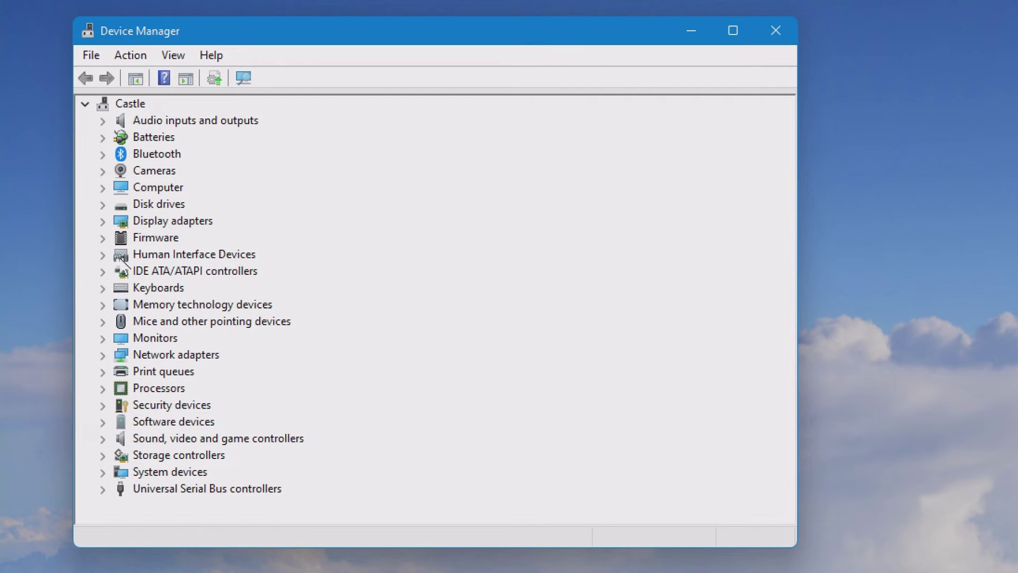
{"action": "left_click", "coordinate": [102, 220]}
{"action": "double_click", "coordinate": [237, 255]}
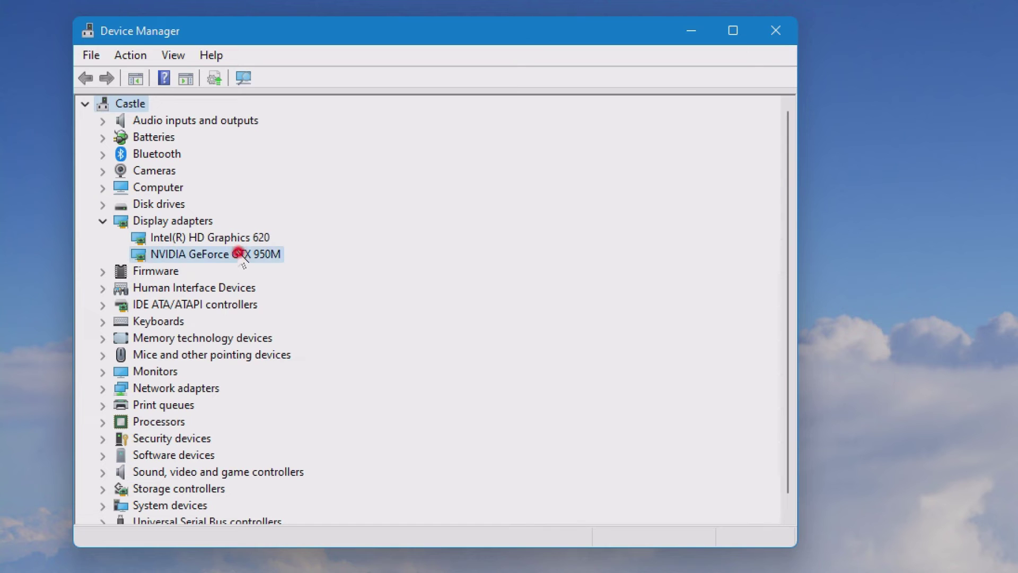
{"action": "left_click", "coordinate": [323, 117]}
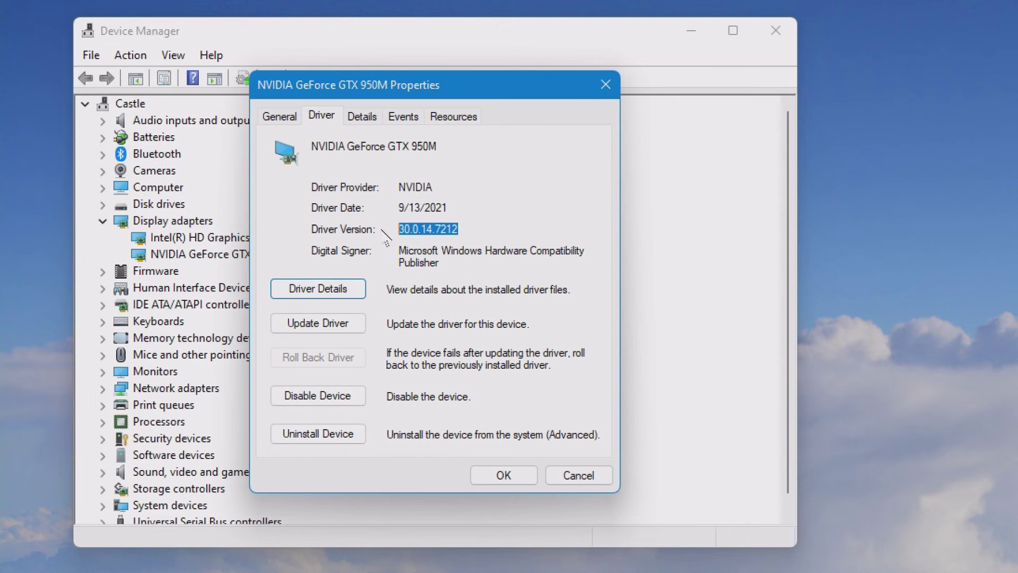
{"action": "left_click", "coordinate": [599, 87]}
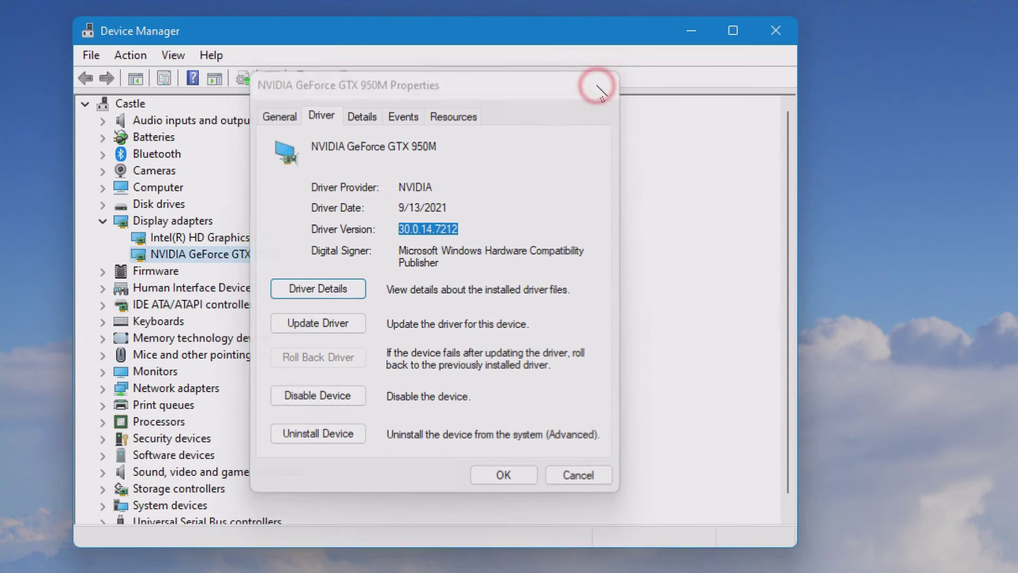
- Close the Device Manager window
{"action": "left_click", "coordinate": [443, 29]}
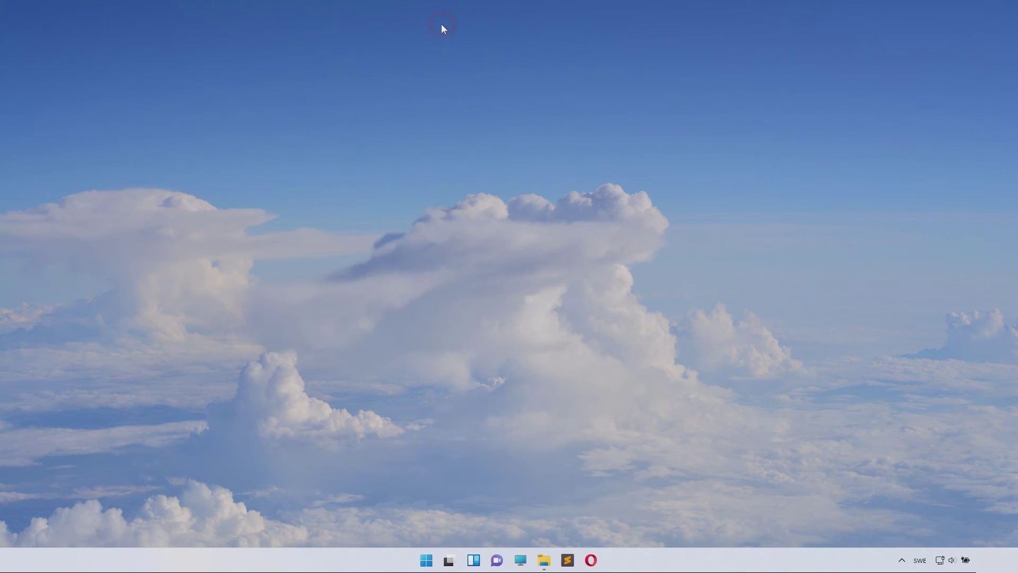